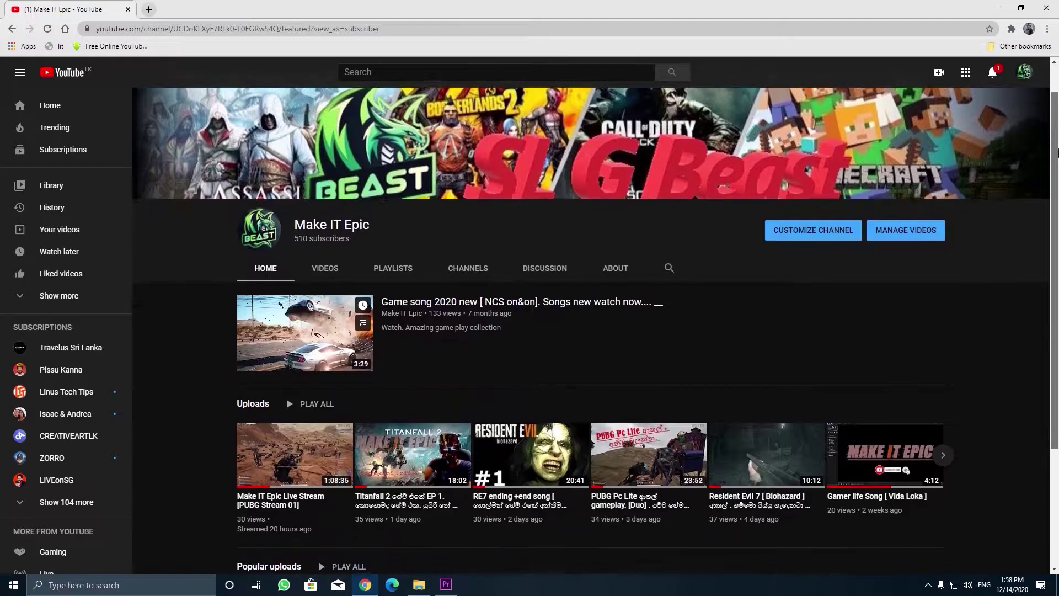
# Look through the uploaded videos on the Make IT Epic YouTube channel
pyautogui.moveTo(1057, 152); pyautogui.dragTo(1055, 116)
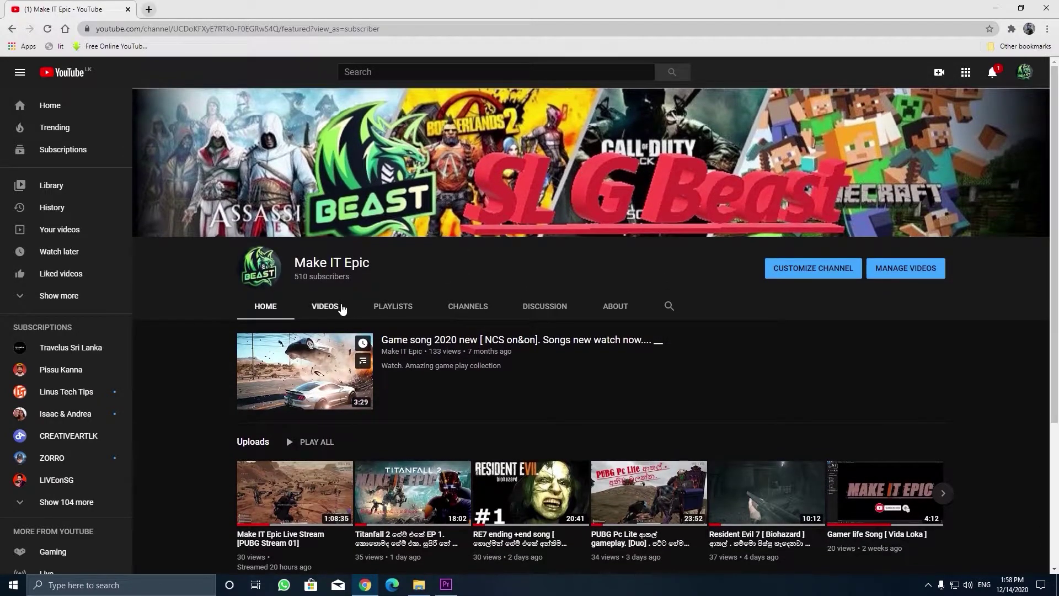
pyautogui.click(331, 307)
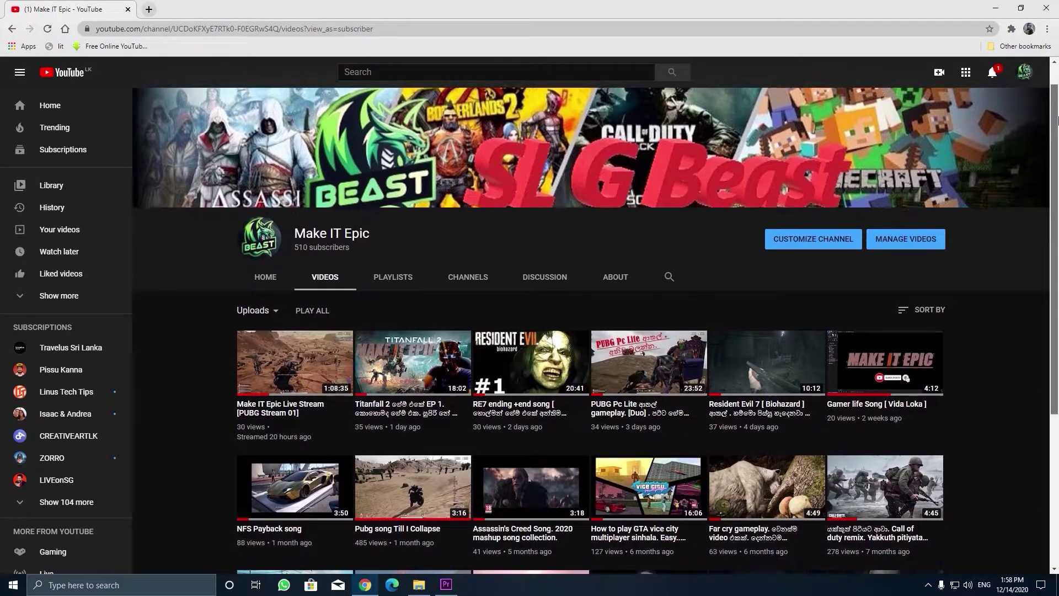
pyautogui.moveTo(1056, 99); pyautogui.dragTo(1057, 315)
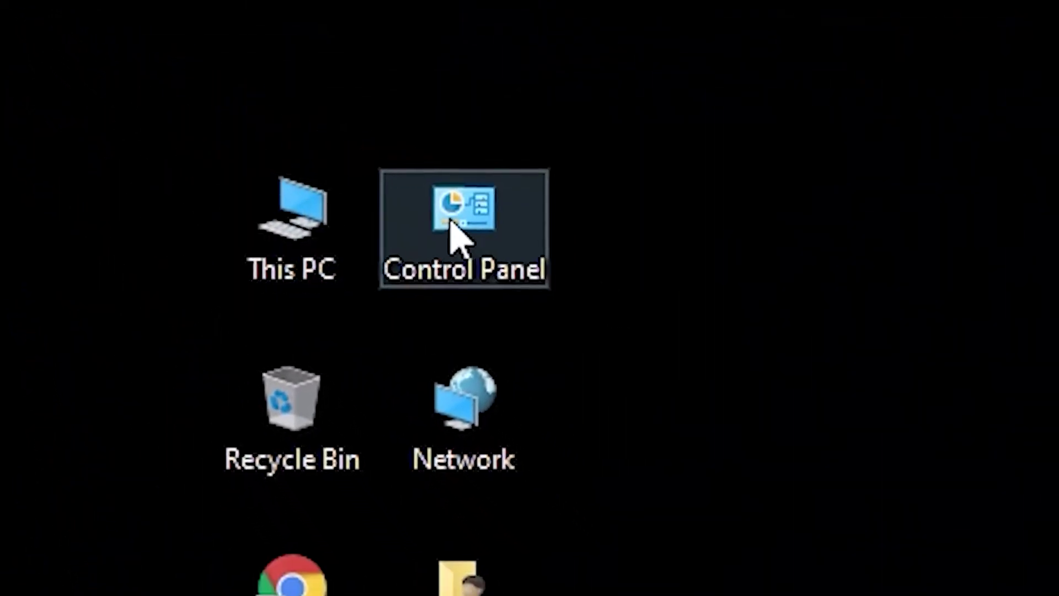
# Make sure Play Windows Startup sound is enabled in the Control Panel's Sound settings, apply it, and minimize the Control Panel
pyautogui.doubleClick(356, 165)
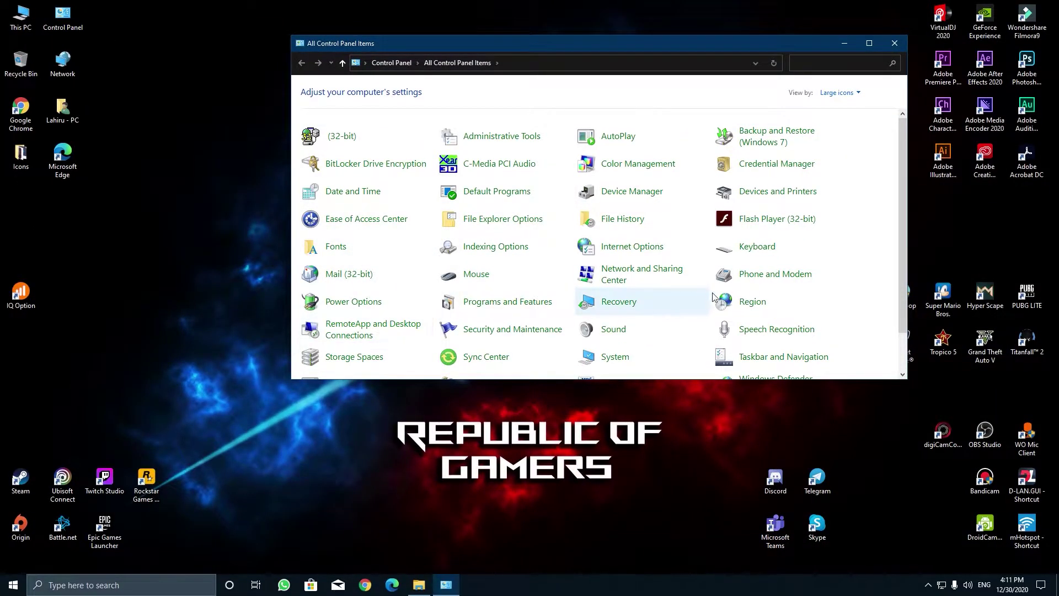
pyautogui.scroll(-1, 739, 291)
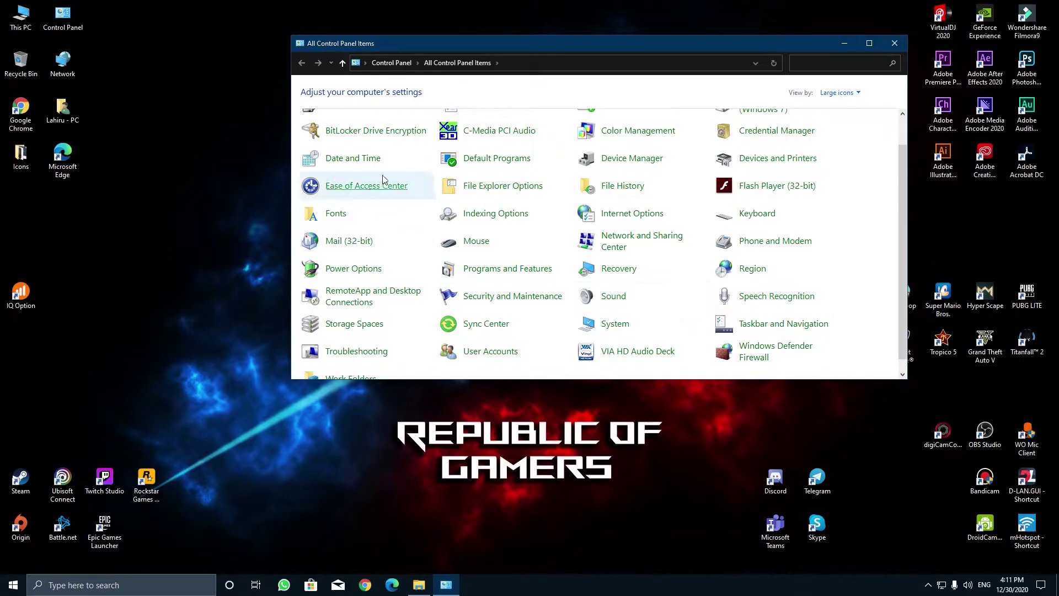
pyautogui.click(110, 42)
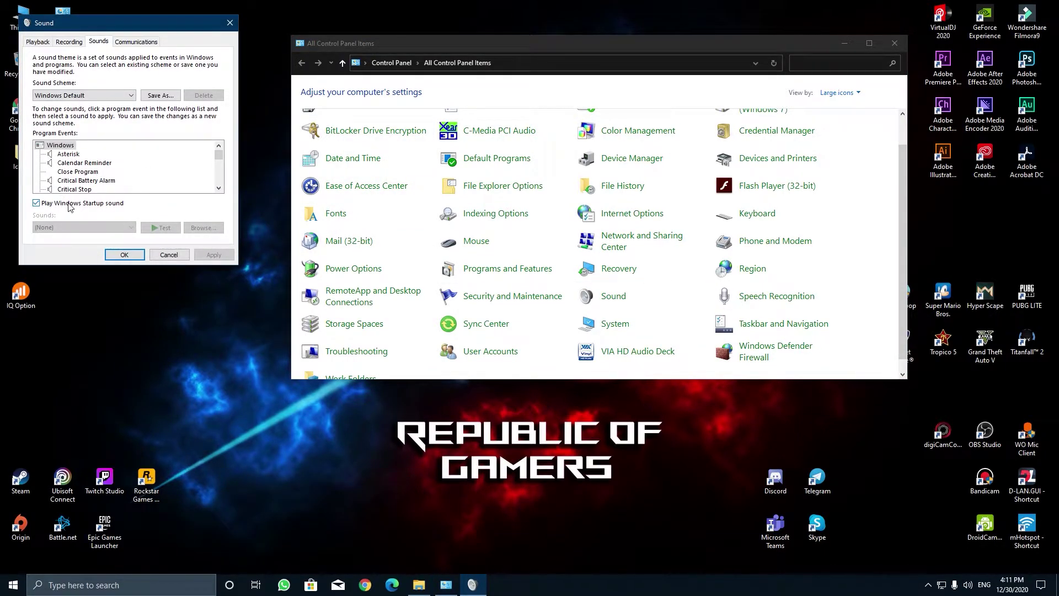
pyautogui.click(37, 205)
pyautogui.click(37, 204)
pyautogui.click(213, 254)
pyautogui.click(124, 255)
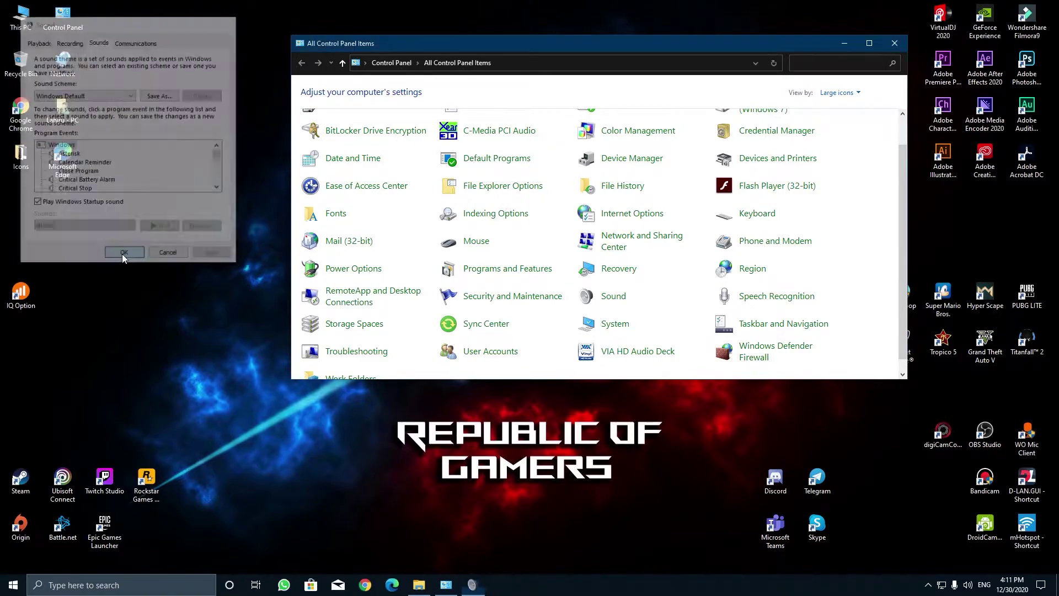
pyautogui.click(842, 42)
# Switch to Chrome, open YouTube and search for "jarvis startup sound"
pyautogui.click(366, 585)
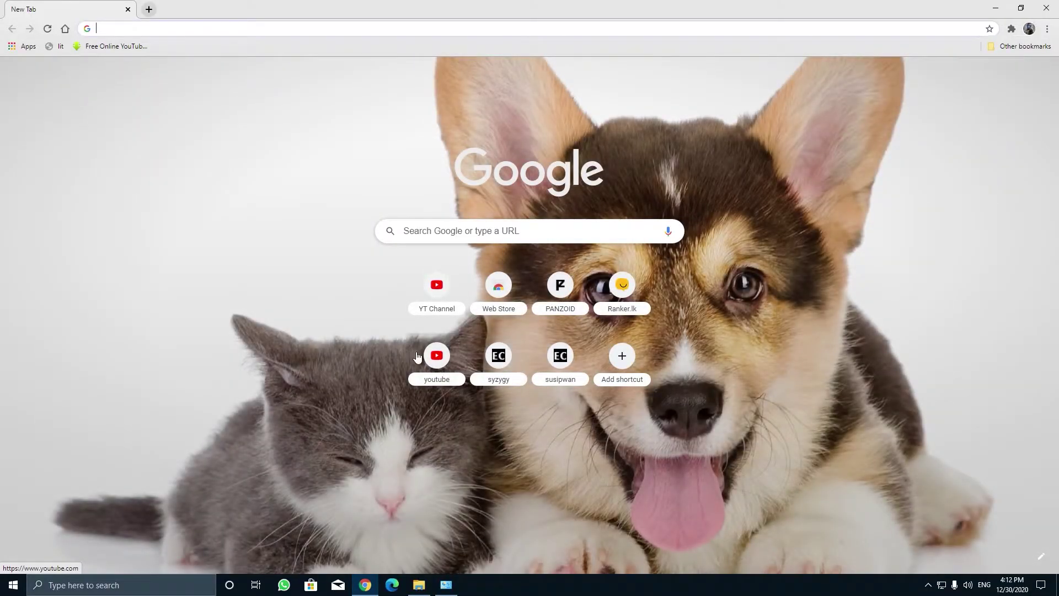
pyautogui.click(432, 358)
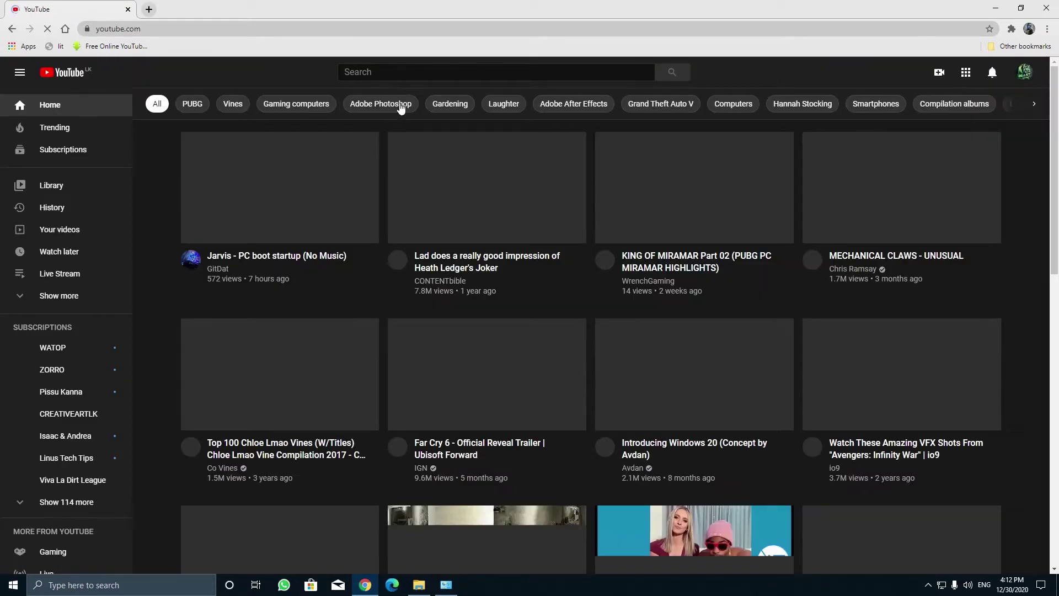
pyautogui.click(394, 80)
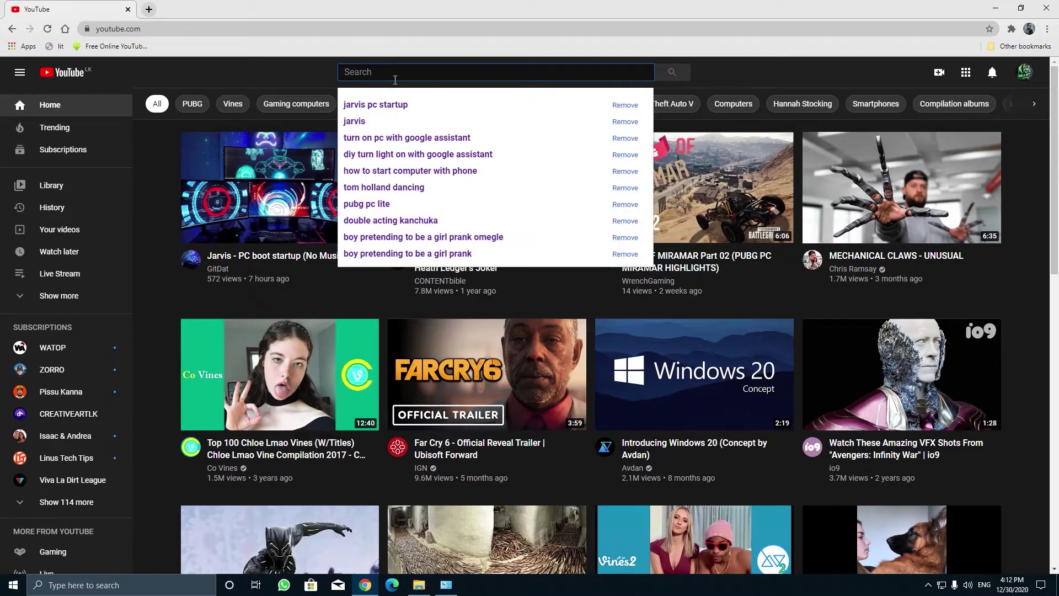
pyautogui.write('jarv')
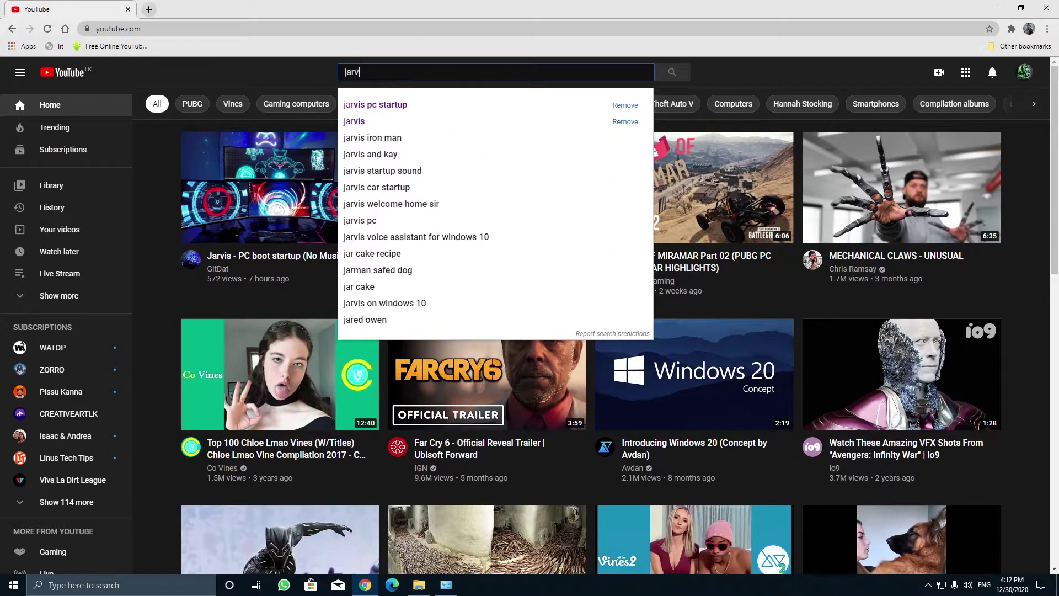
pyautogui.write('is sa')
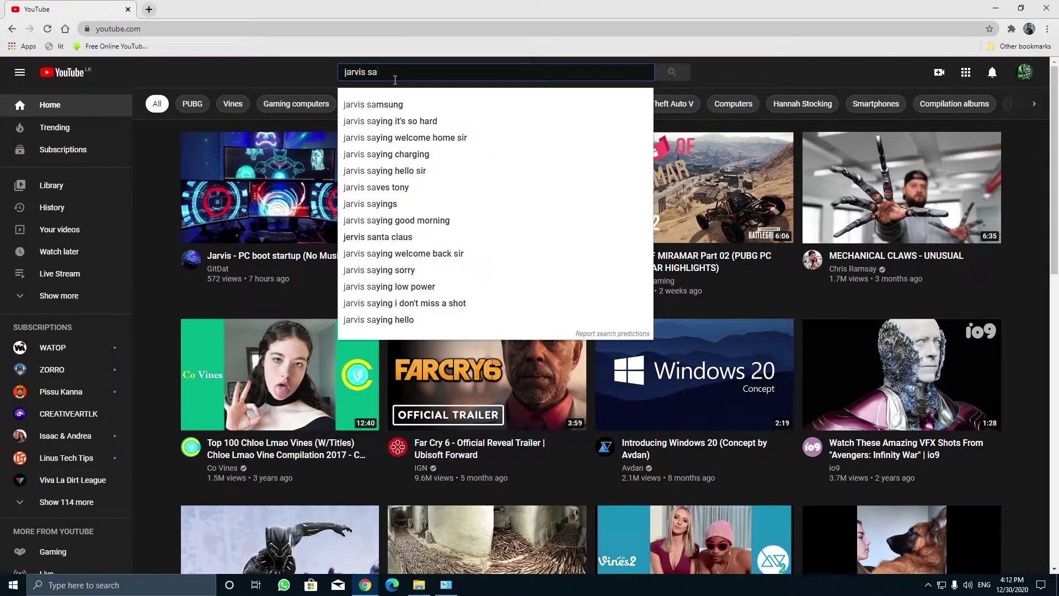
pyautogui.press('BackSpace')
pyautogui.write('t')
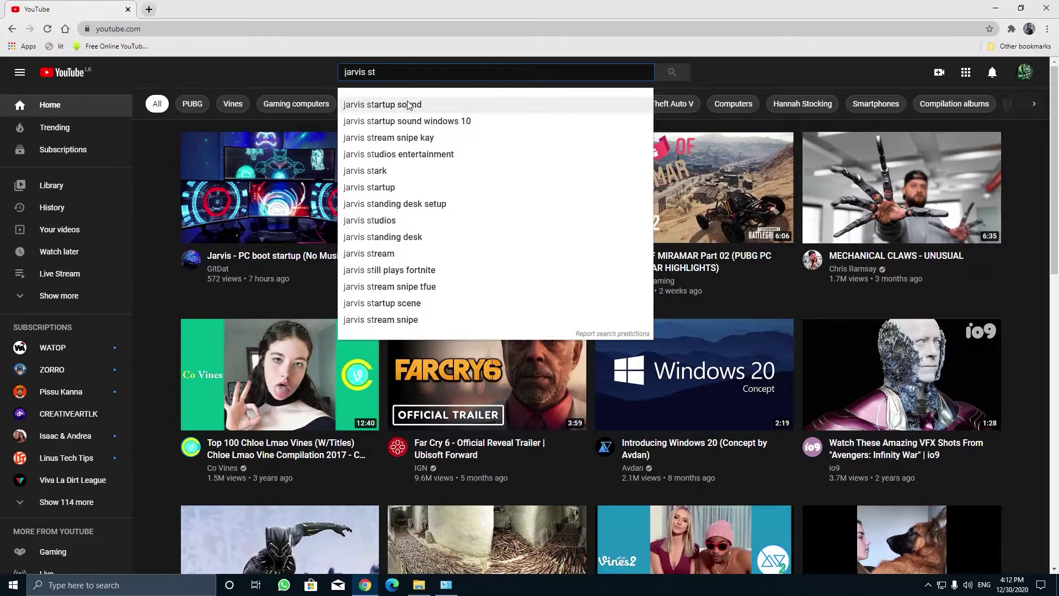
pyautogui.click(401, 103)
# Examine the YouTube search results for videos with a suitable JARVIS startup sound, and return to the YouTube home page
pyautogui.scroll(-7, 465, 386)
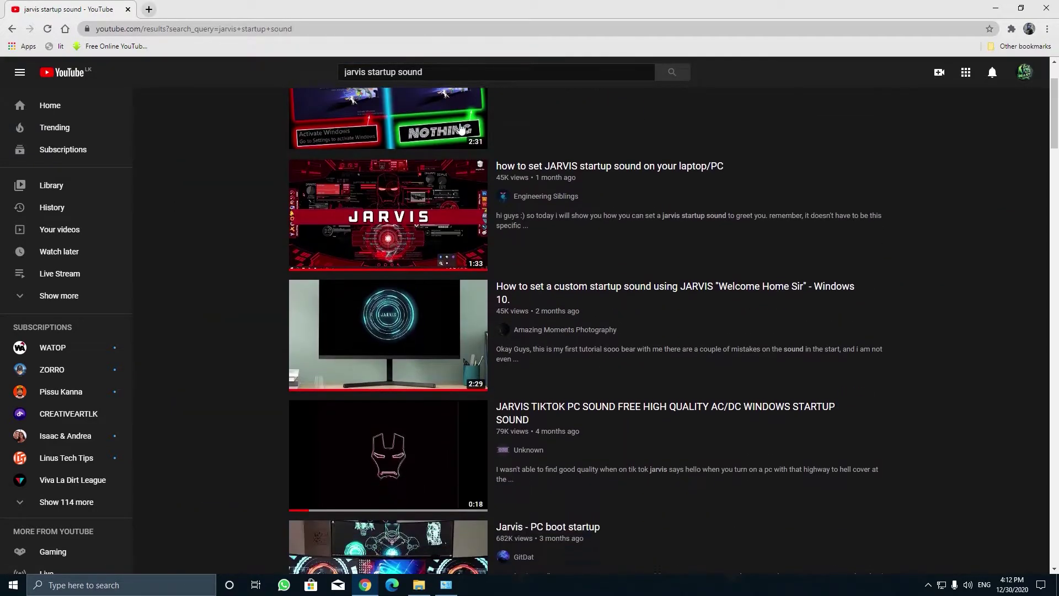
pyautogui.scroll(1, 465, 463)
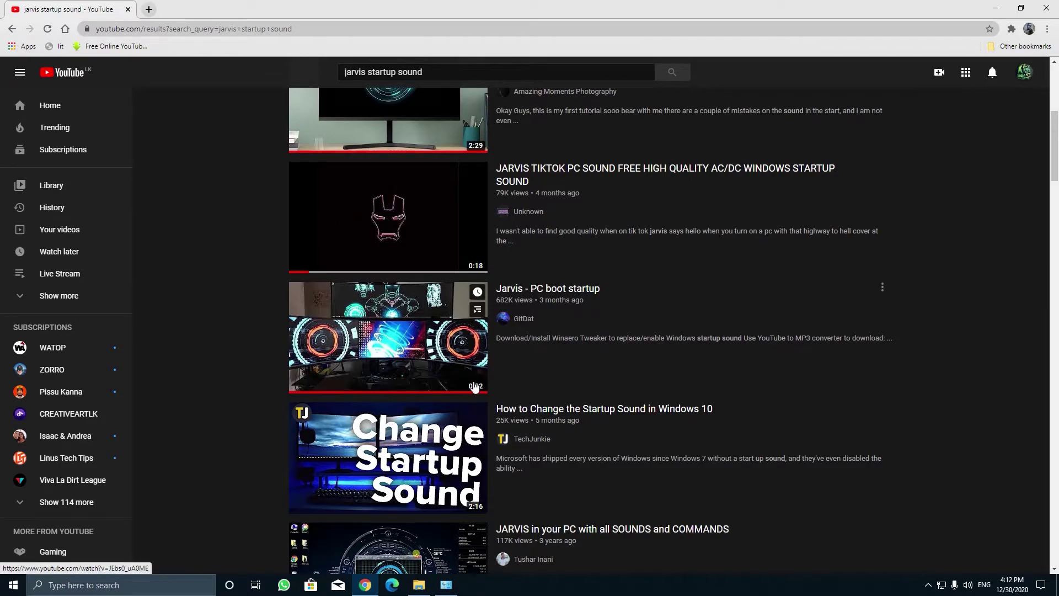
pyautogui.scroll(-7, 385, 369)
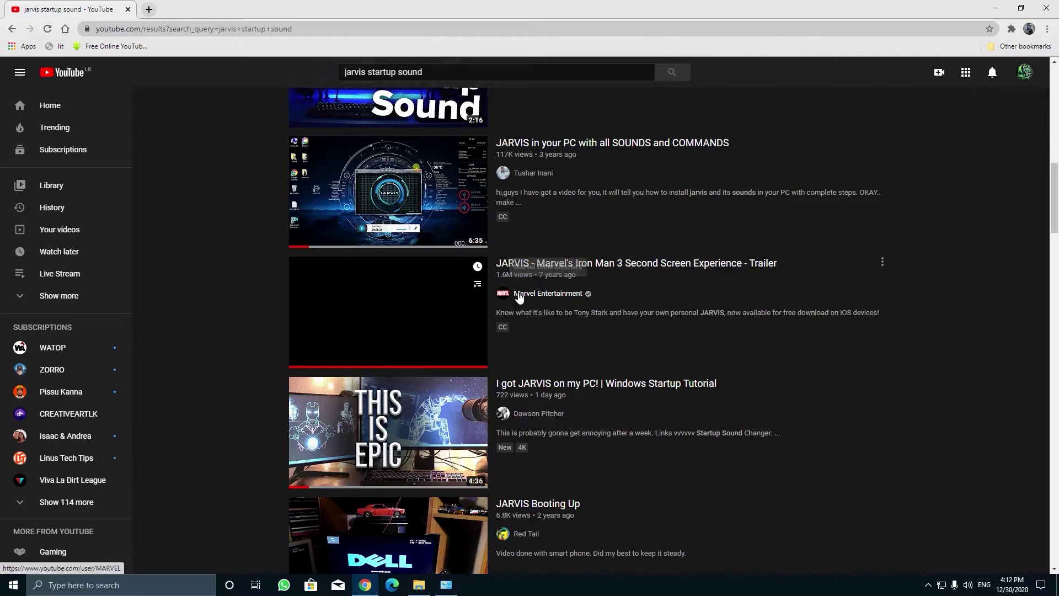
pyautogui.scroll(7, 556, 217)
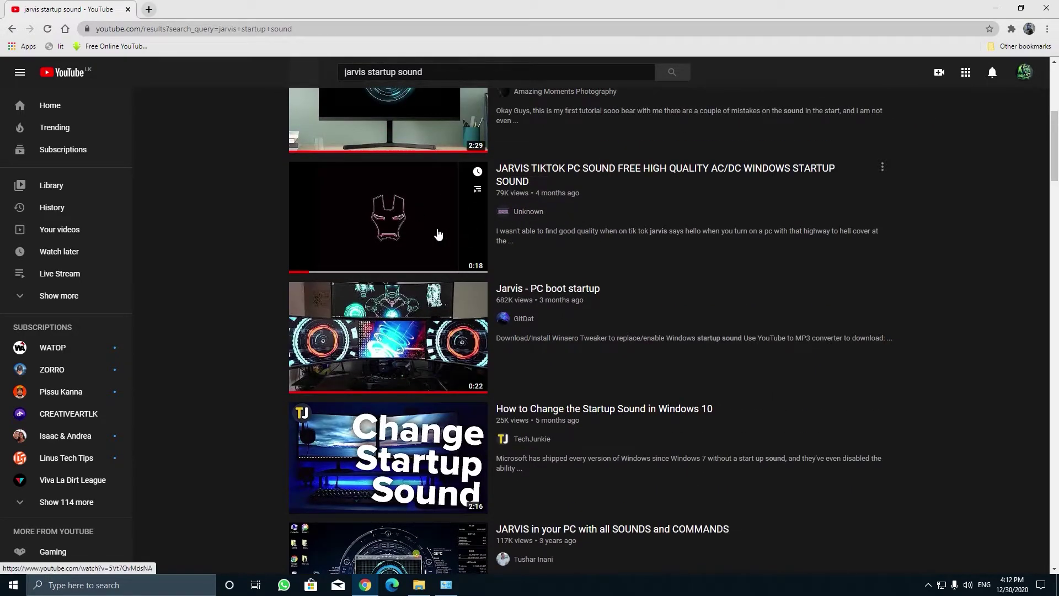
pyautogui.scroll(-1, 438, 234)
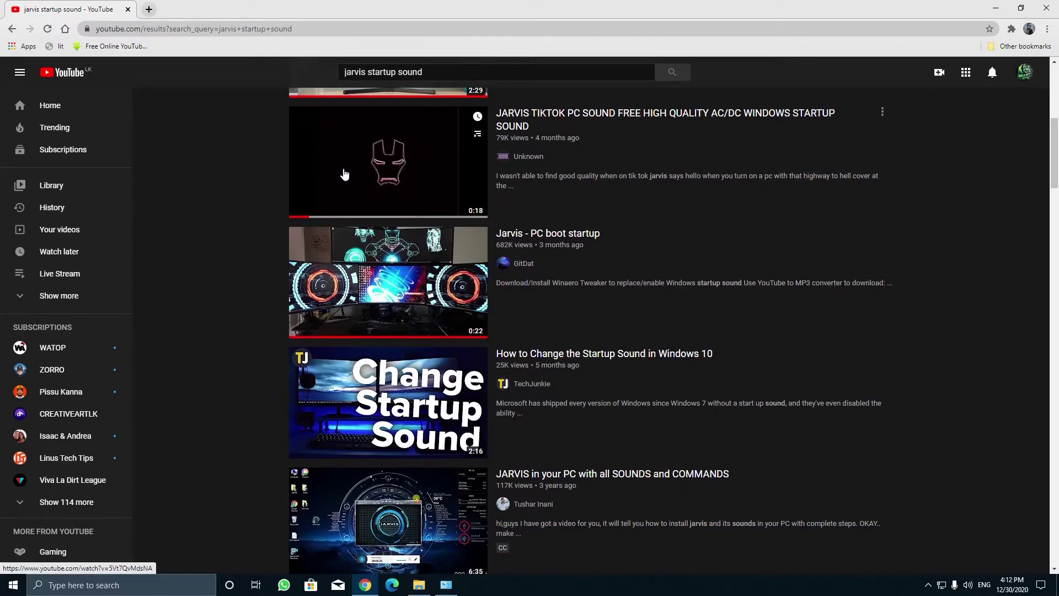
pyautogui.scroll(1, 344, 176)
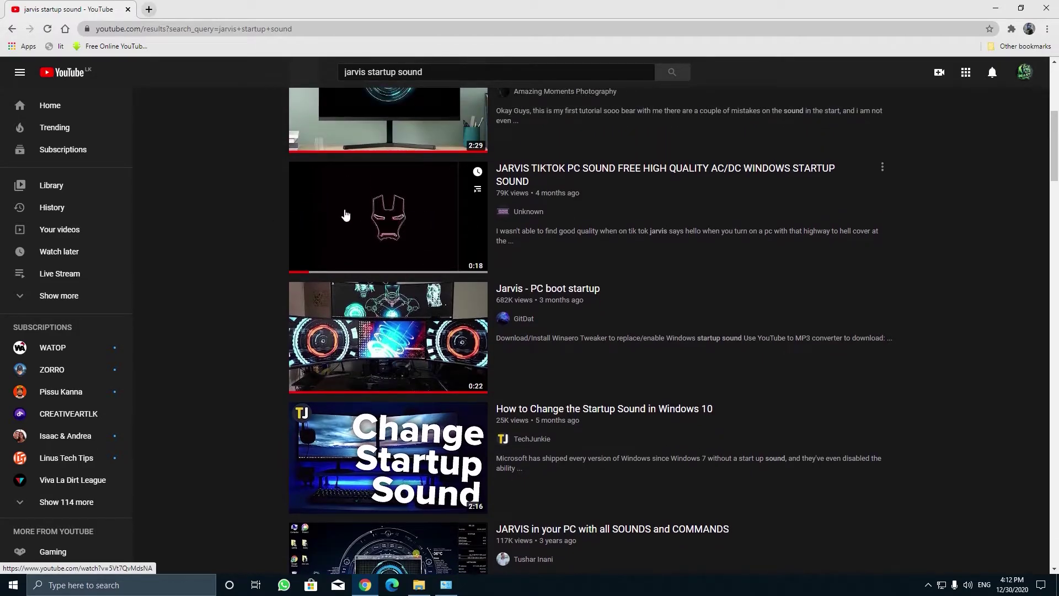
pyautogui.scroll(2, 345, 215)
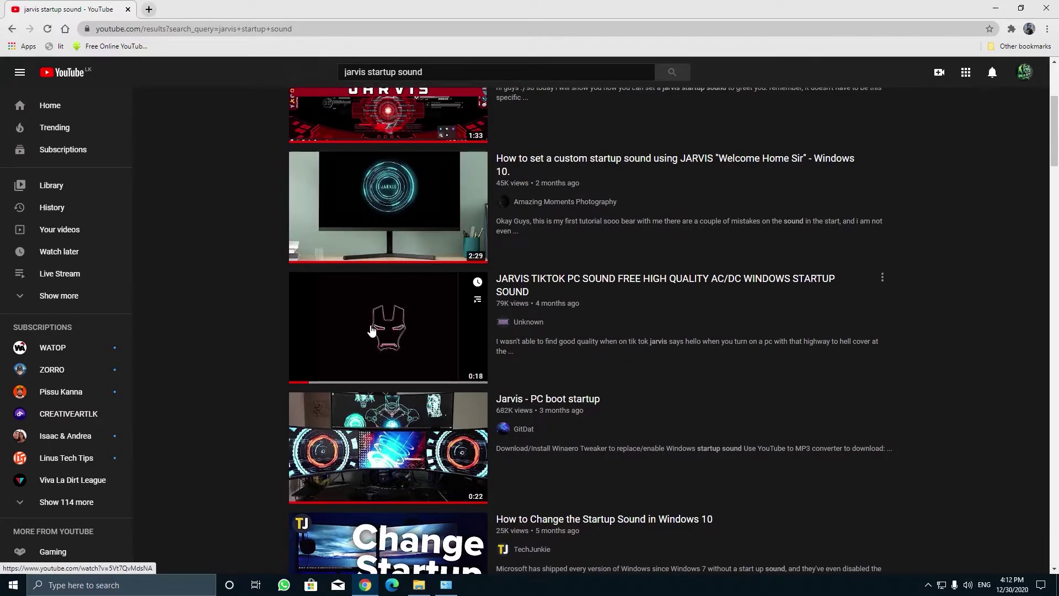
pyautogui.scroll(1, 253, 210)
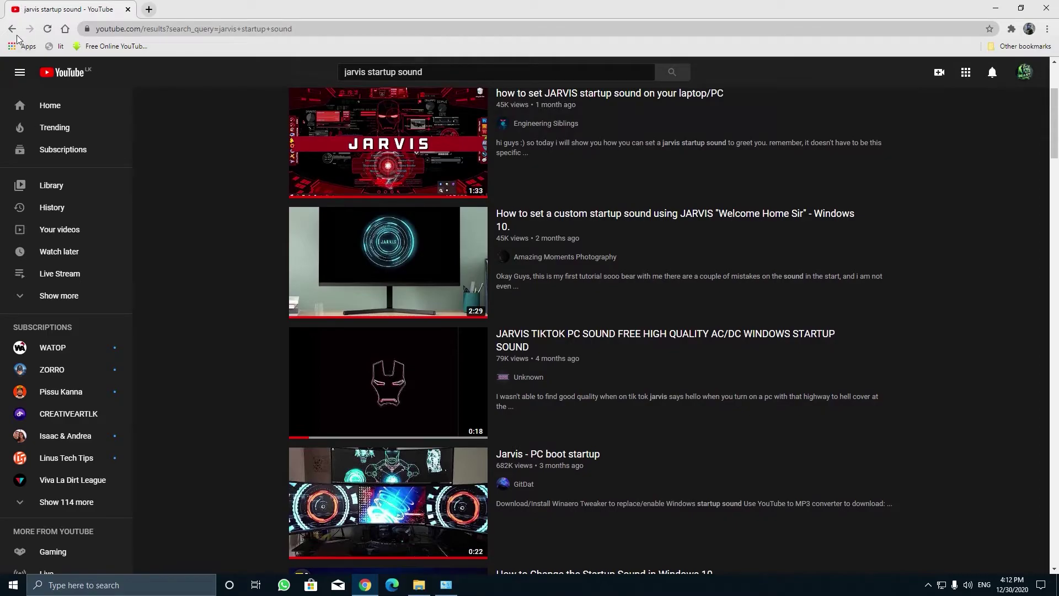
pyautogui.click(13, 30)
# Search Google in a new tab for "mp4 to wav converter" and open Zamzar's MP4 to WAV page
pyautogui.click(148, 9)
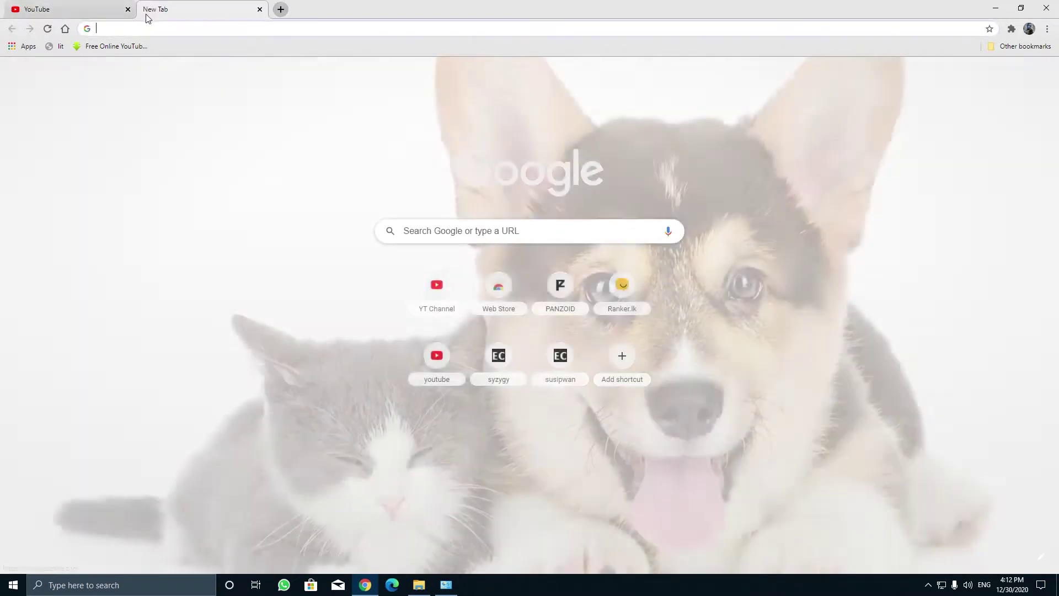
pyautogui.click(178, 34)
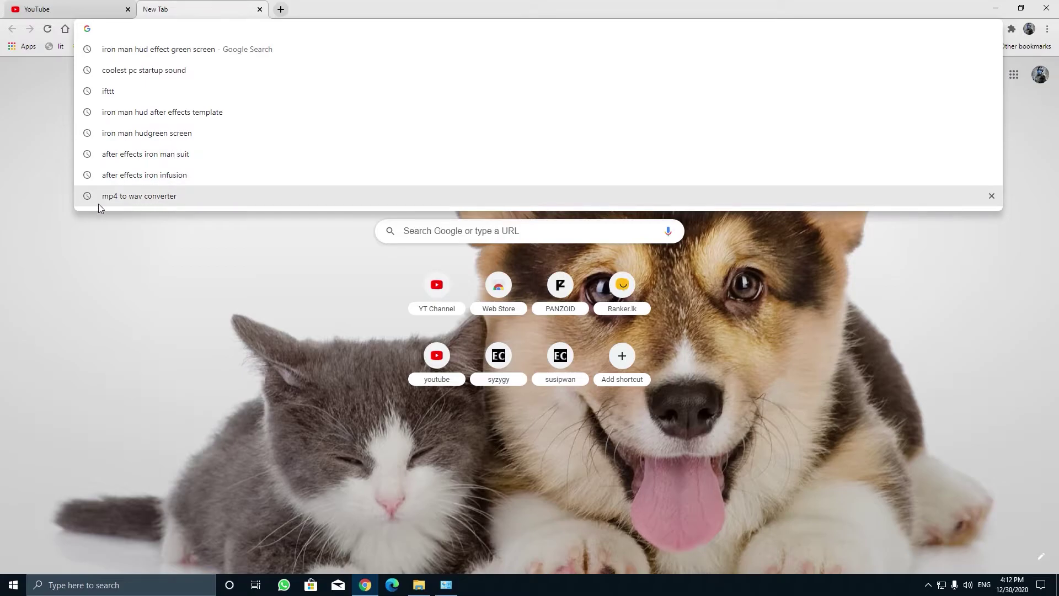
pyautogui.click(142, 199)
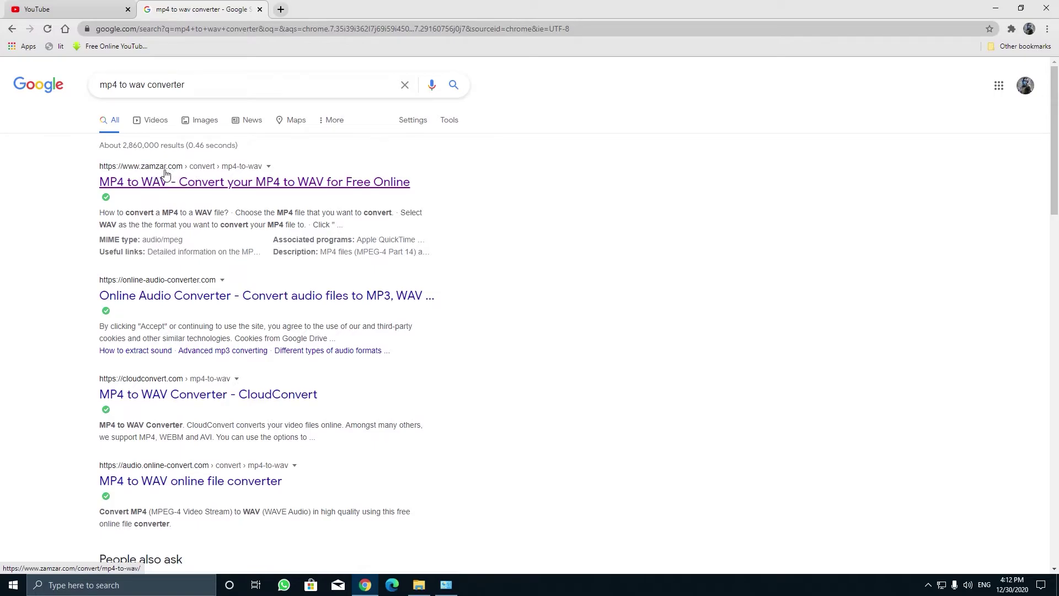
pyautogui.click(157, 182)
pyautogui.click(257, 190)
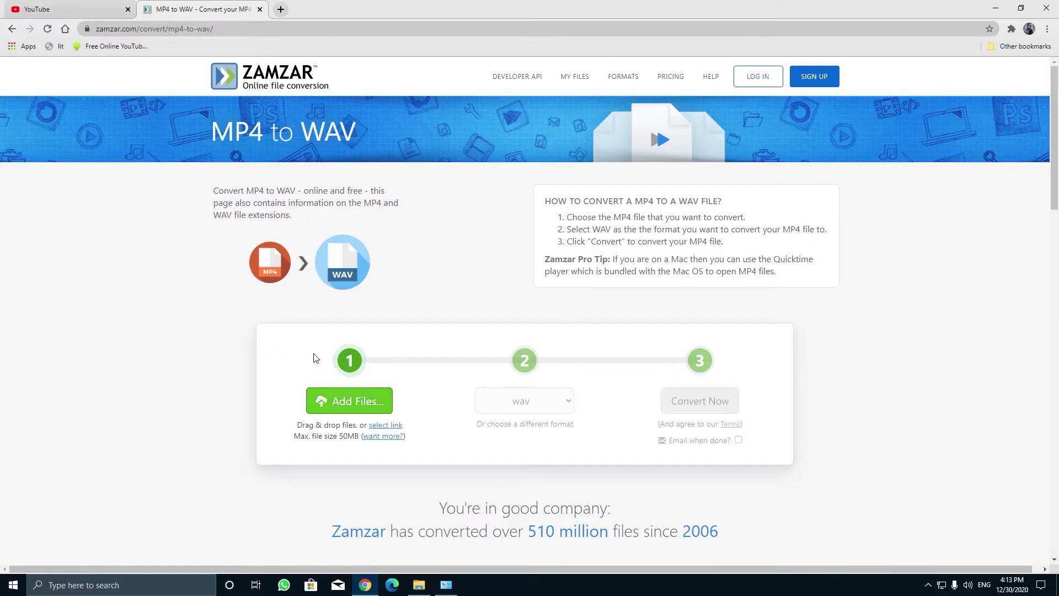
# View the downloaded files in the converter's file chooser without adding one, and close the browser
pyautogui.click(347, 405)
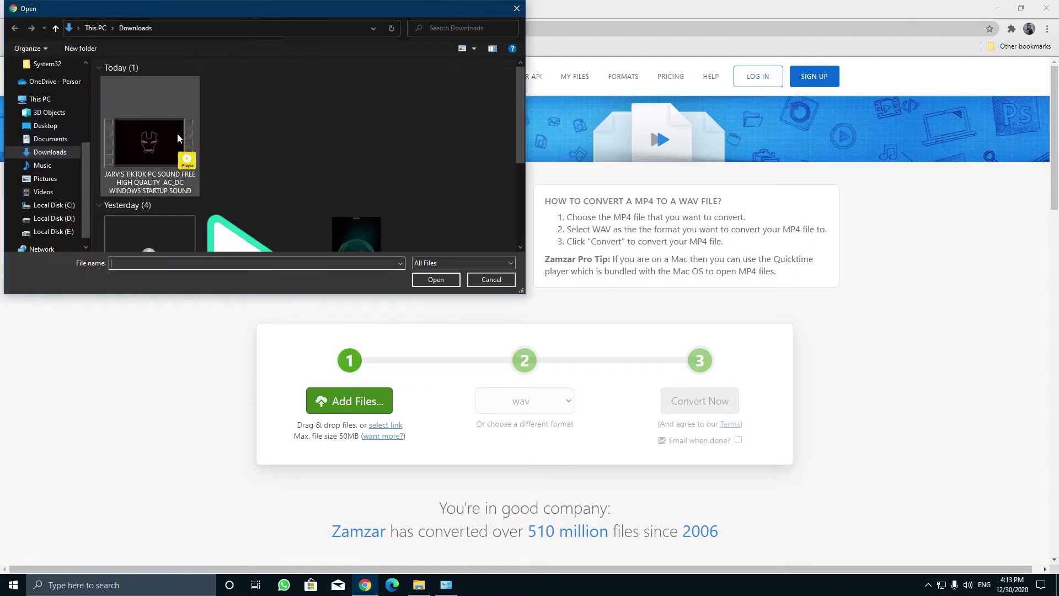
pyautogui.click(486, 280)
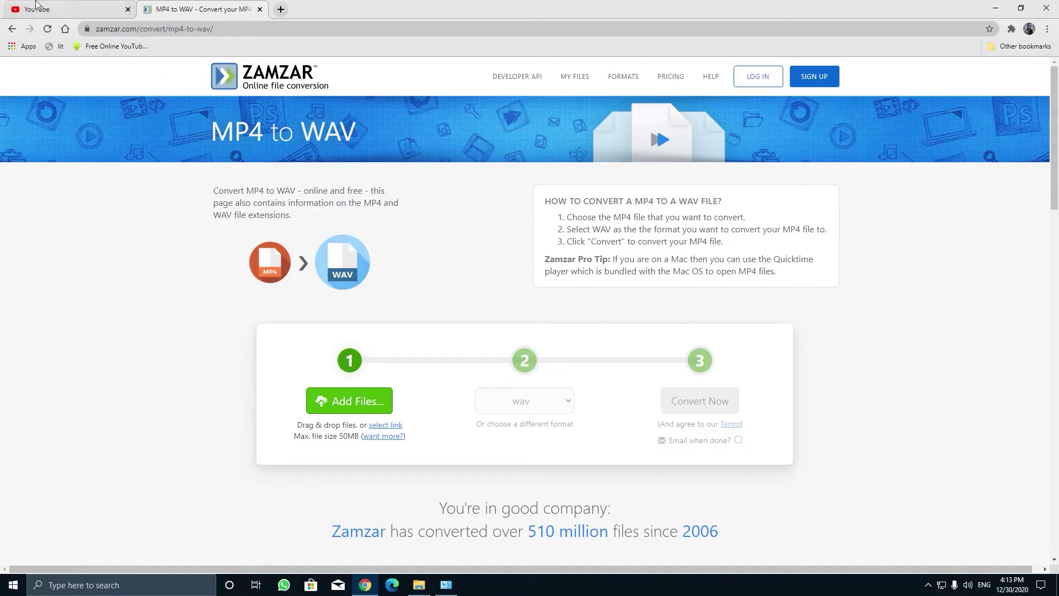
pyautogui.click(259, 9)
pyautogui.click(1046, 8)
# Open the Downloads folder in File Explorer and launch StartupSoundChanger
pyautogui.doubleClick(20, 16)
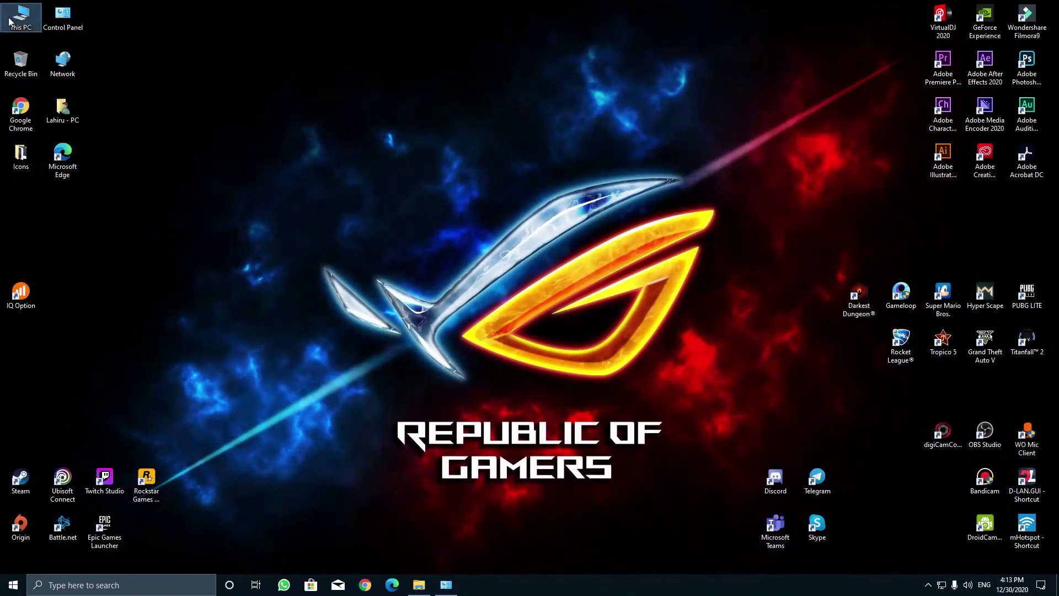
pyautogui.click(756, 206)
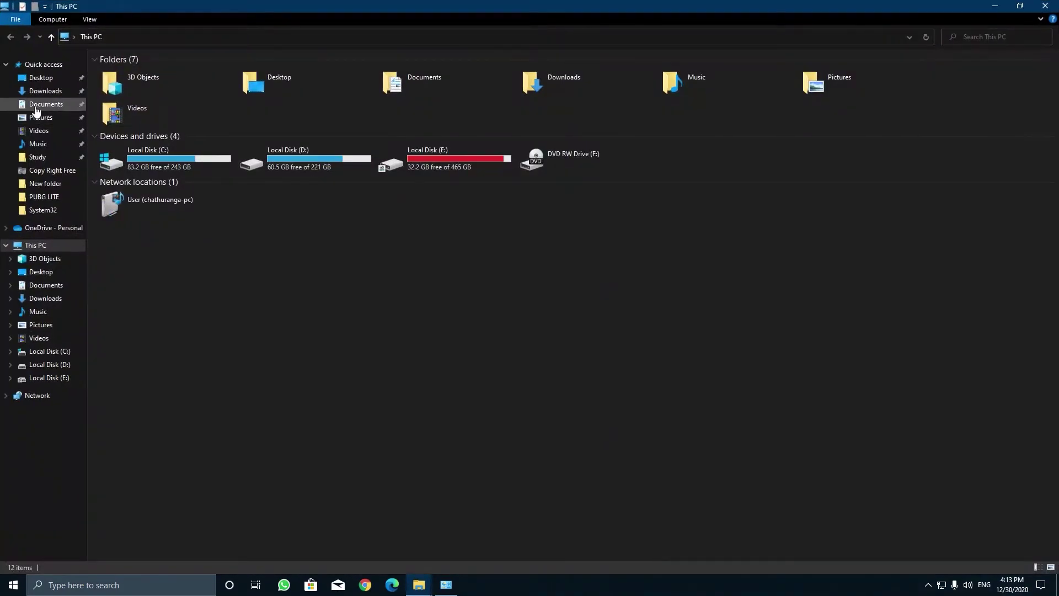
pyautogui.click(45, 90)
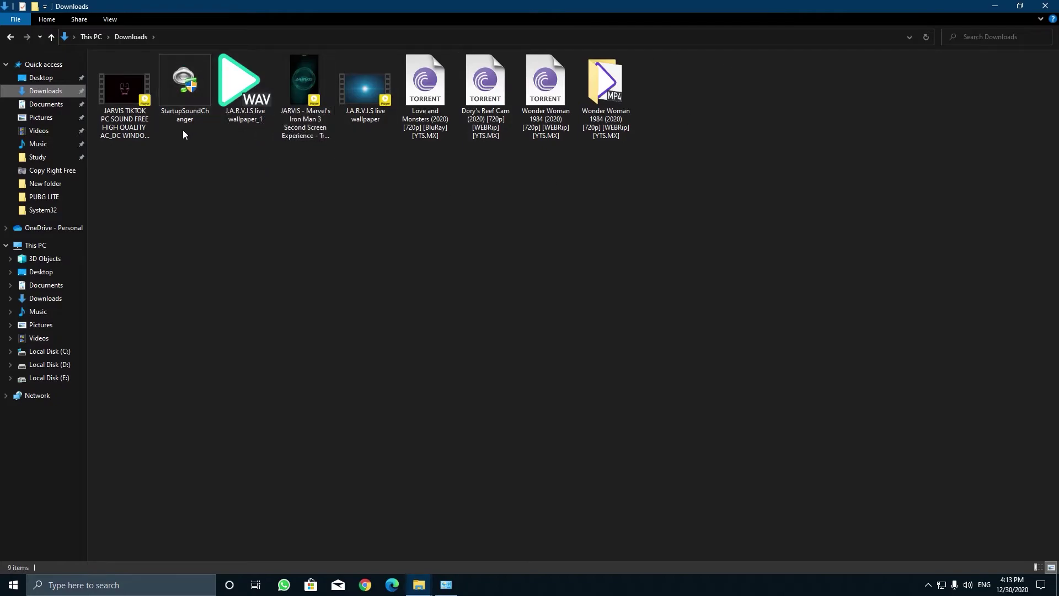
pyautogui.moveTo(174, 117)
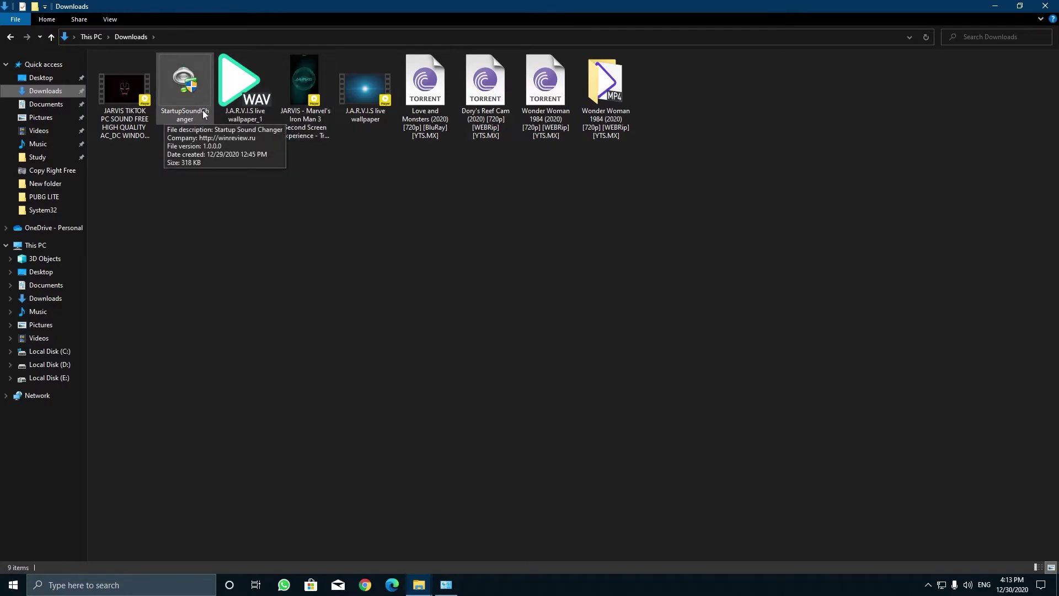
pyautogui.click(190, 96)
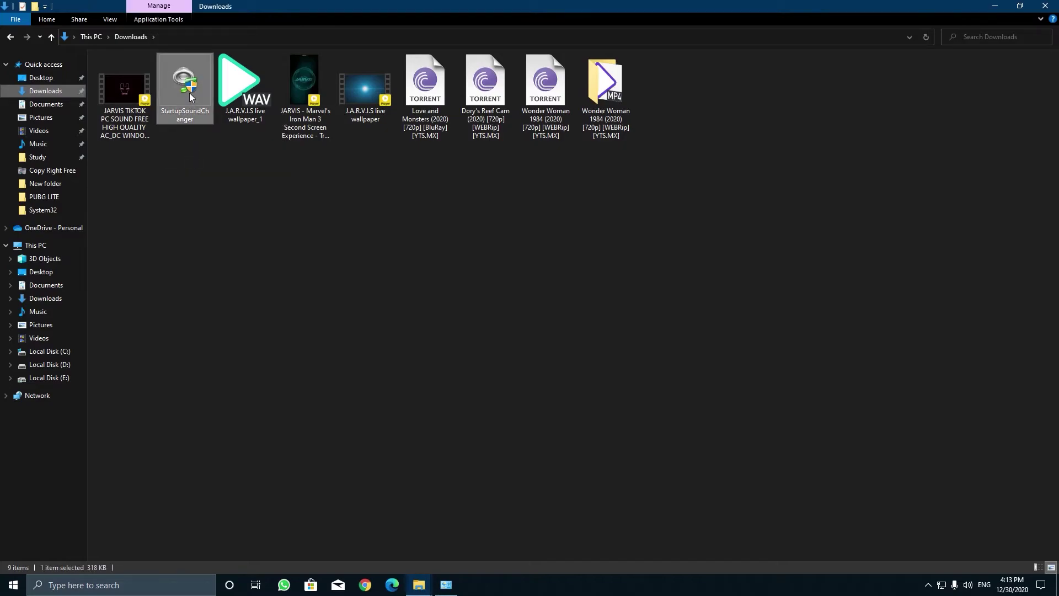
pyautogui.doubleClick(190, 97)
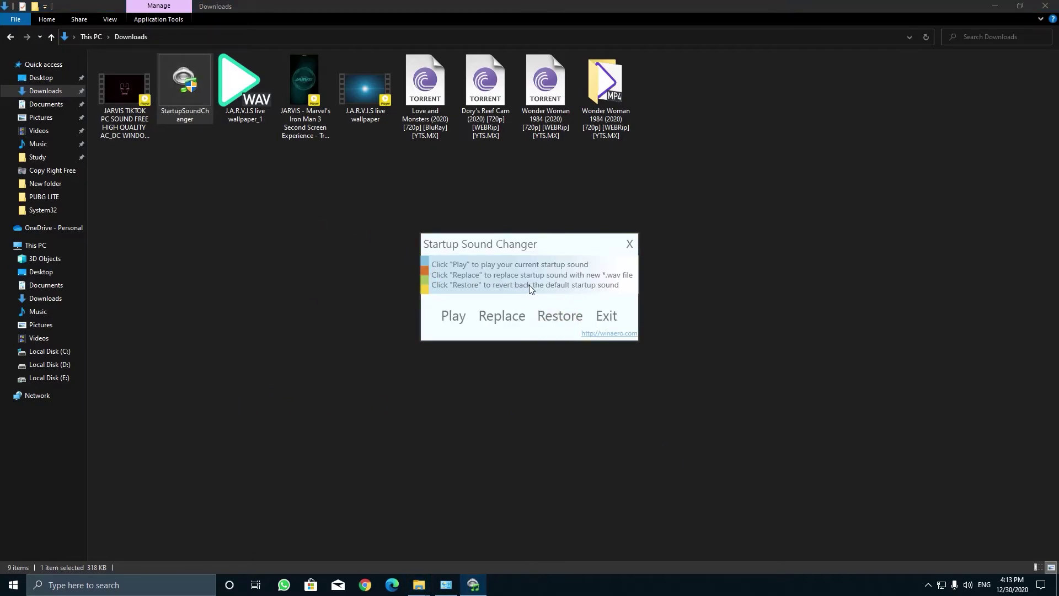
# Replace the Windows startup sound with the "J.A.R.V.I.S live wallpaper_1" WAV file from Downloads and close Startup Sound Changer
pyautogui.click(495, 325)
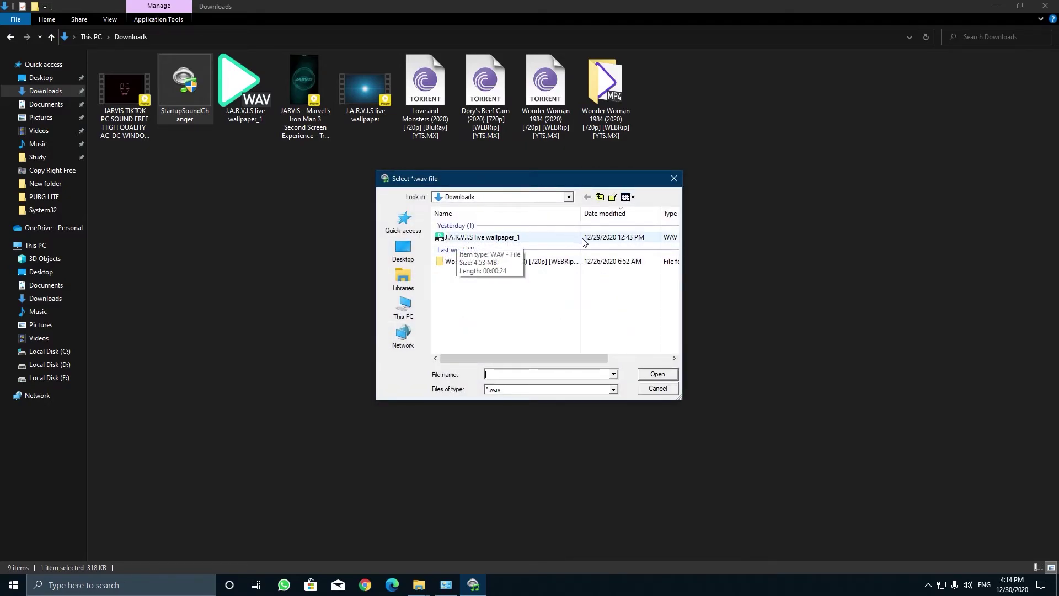
pyautogui.click(481, 239)
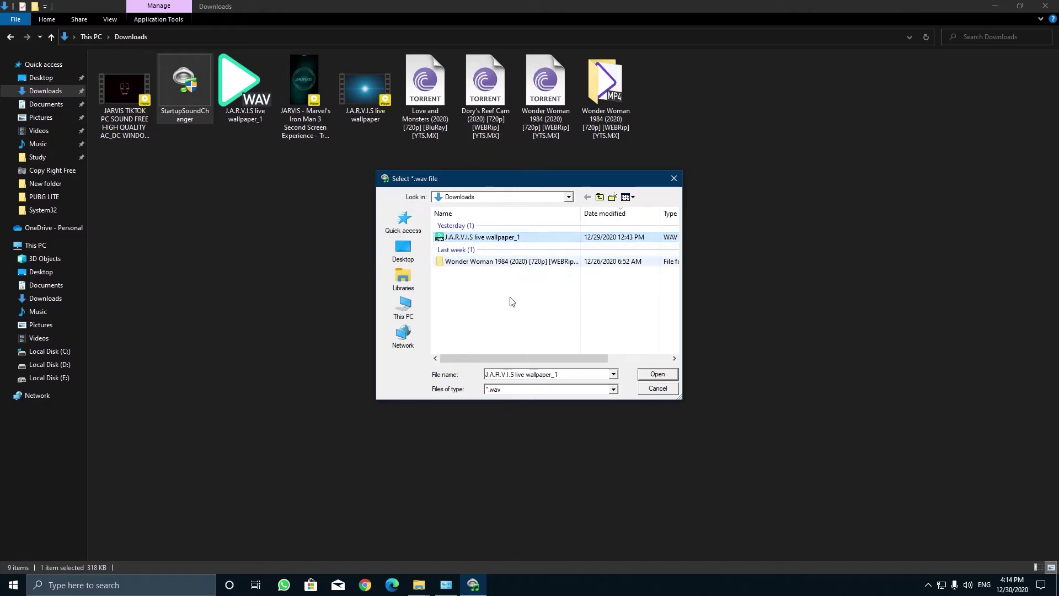
pyautogui.click(498, 390)
pyautogui.click(503, 398)
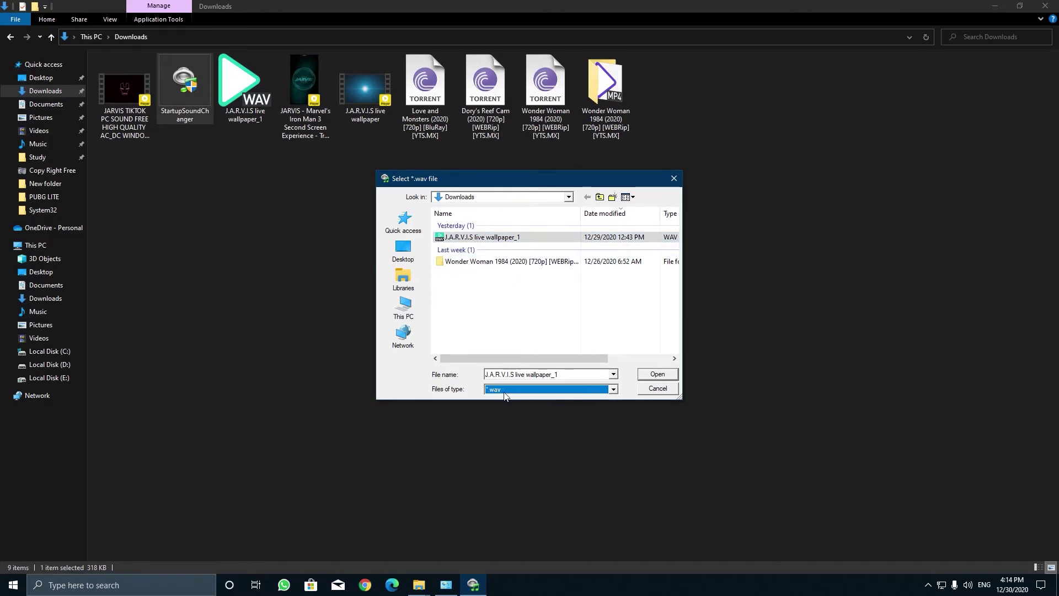
pyautogui.click(657, 375)
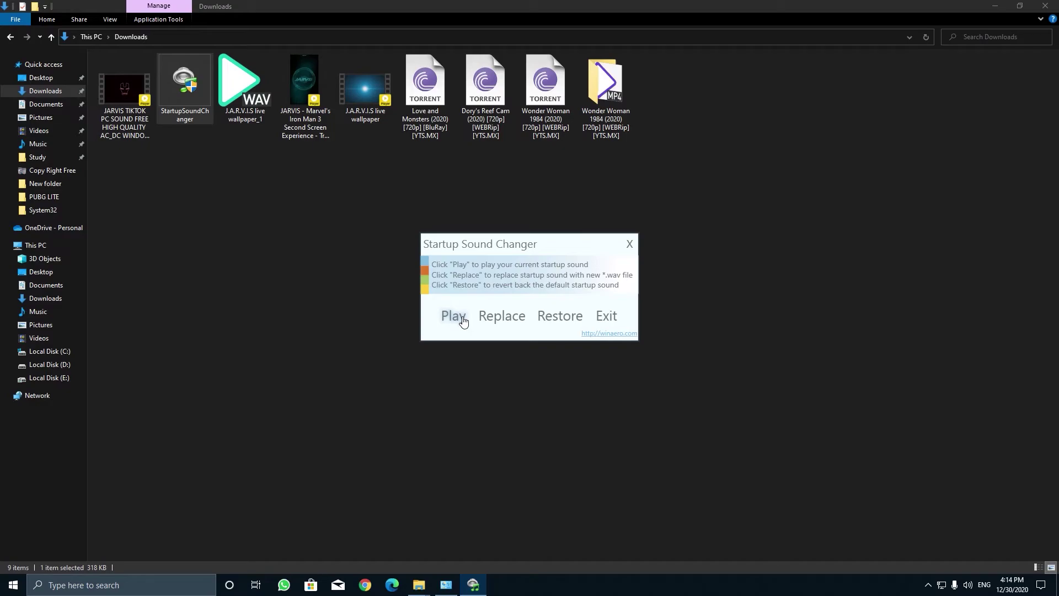
pyautogui.click(629, 244)
pyautogui.click(985, 5)
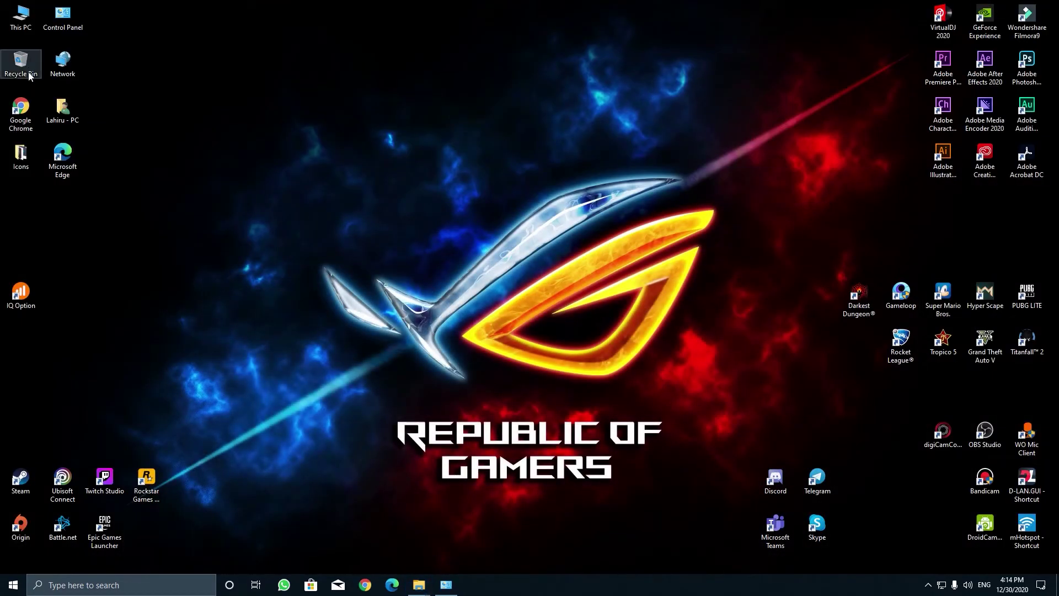